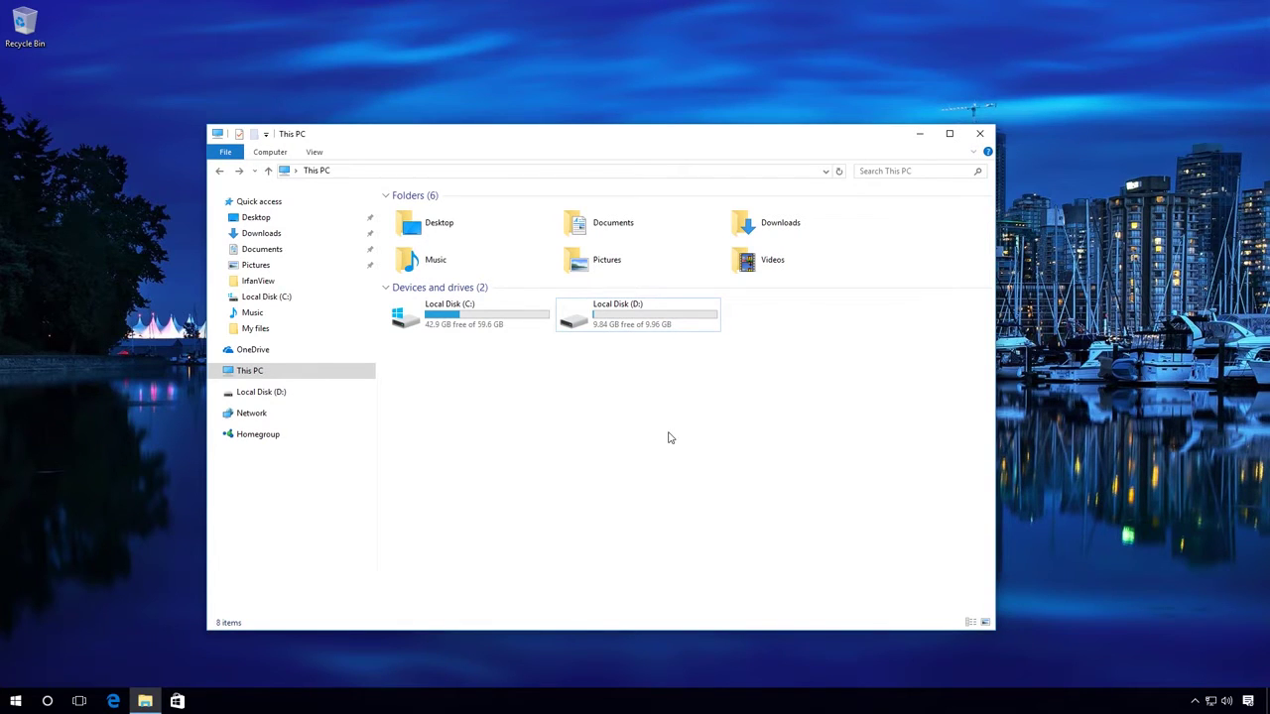
Step: Check that My files on Local Disk (D:) holds Archive.zip, Audio.mp3, Photo.jpg and Video.mp4, then return to D:
double_click(629, 320)
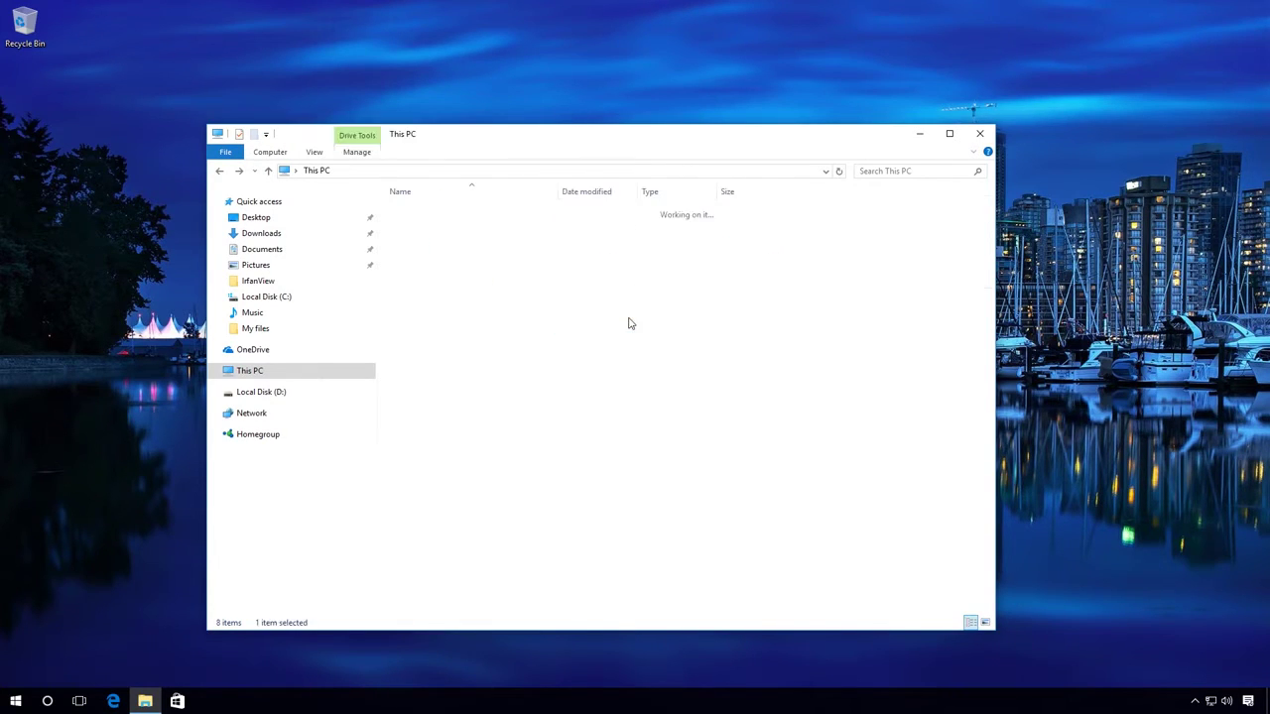
double_click(417, 212)
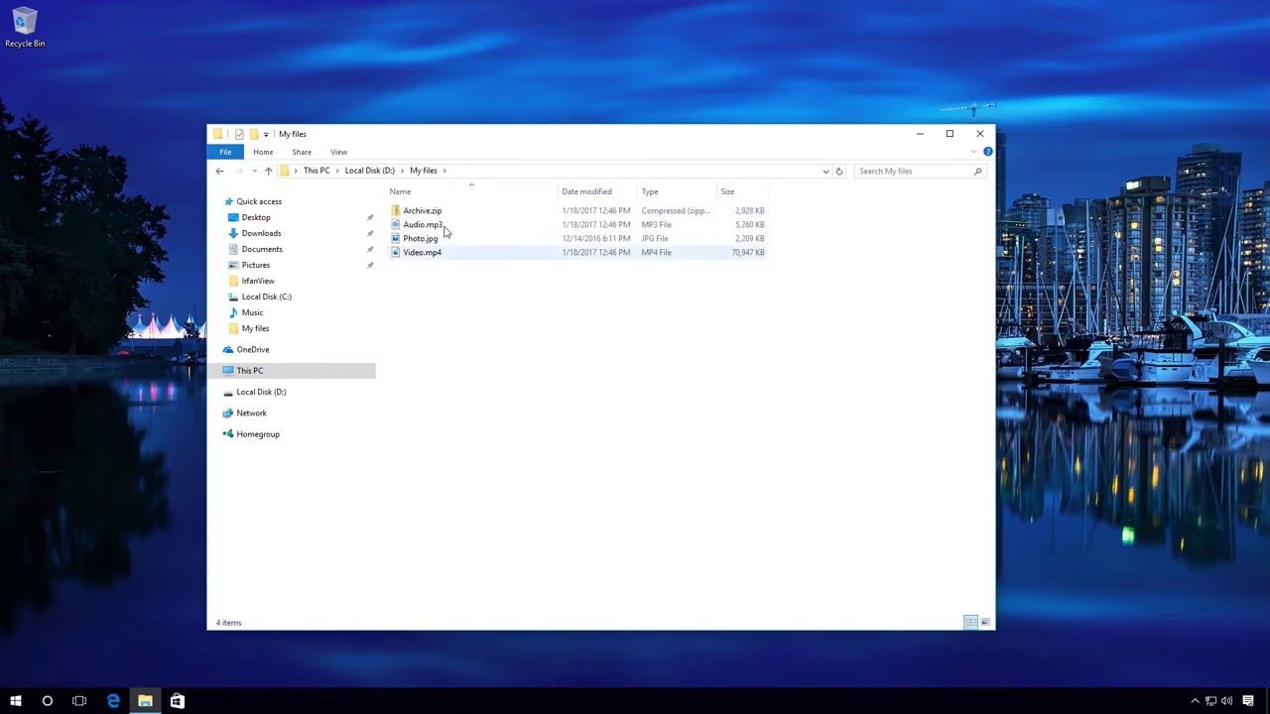
click(369, 171)
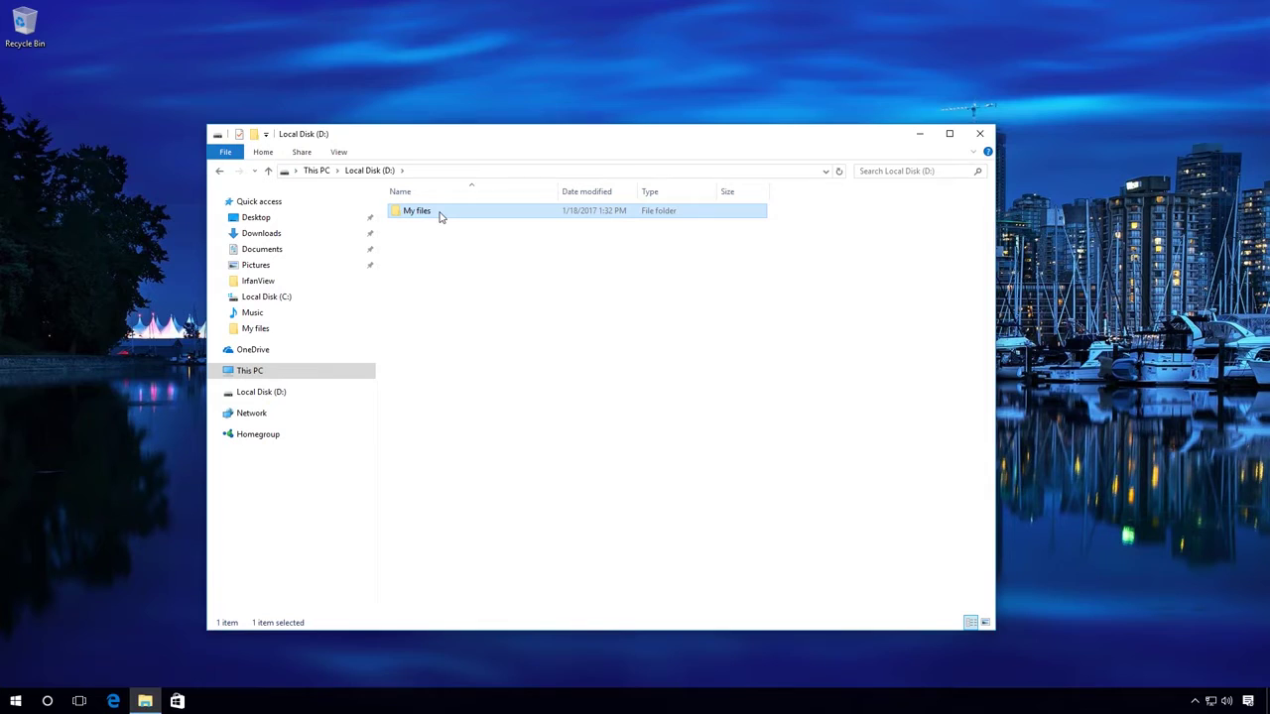
Step: Shift-delete the My files folder permanently and confirm it isn't in the Recycle Bin
key(shift+Delete)
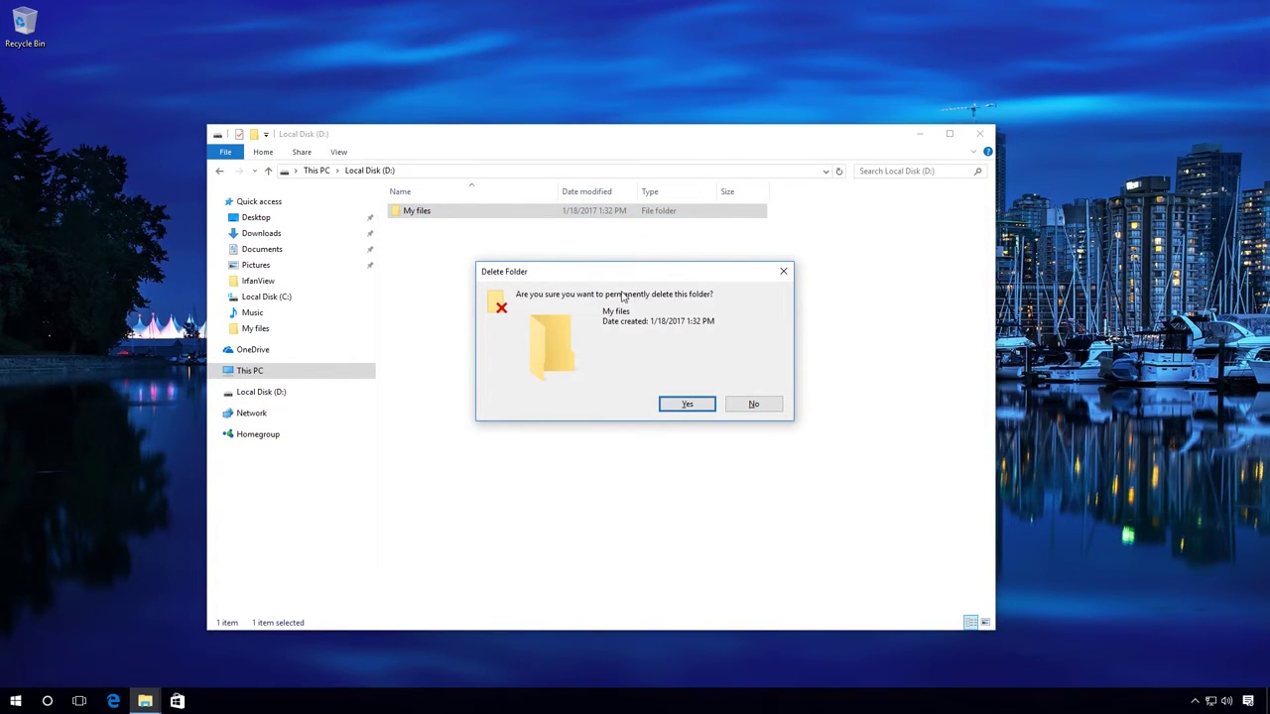
click(685, 405)
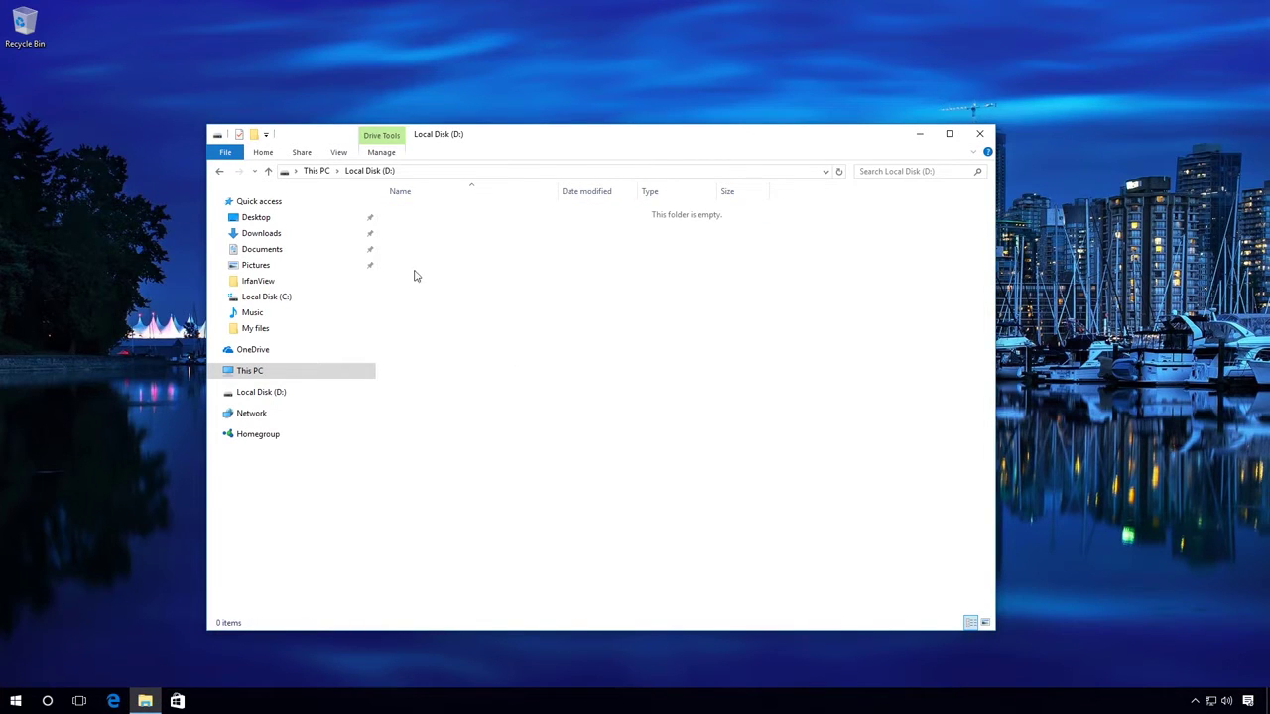
double_click(27, 30)
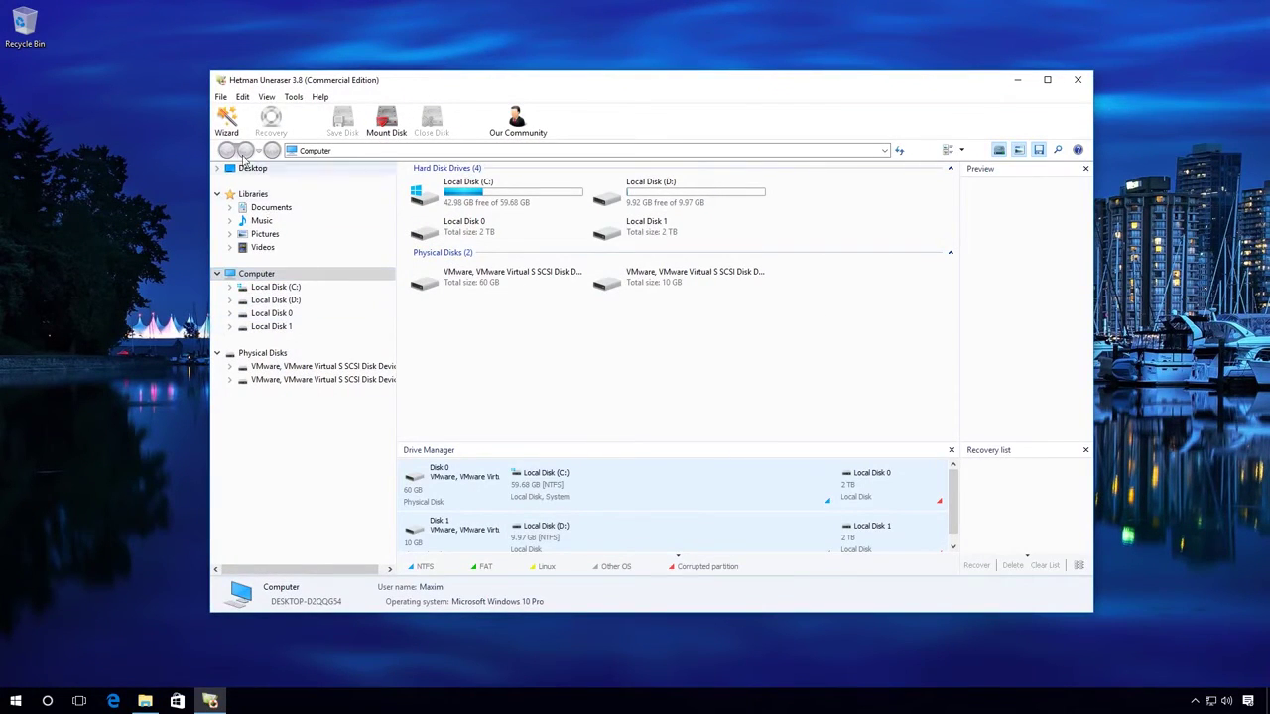
Step: Start the File Recovery Wizard and choose Local Disk (D:) as the disk to scan
click(227, 123)
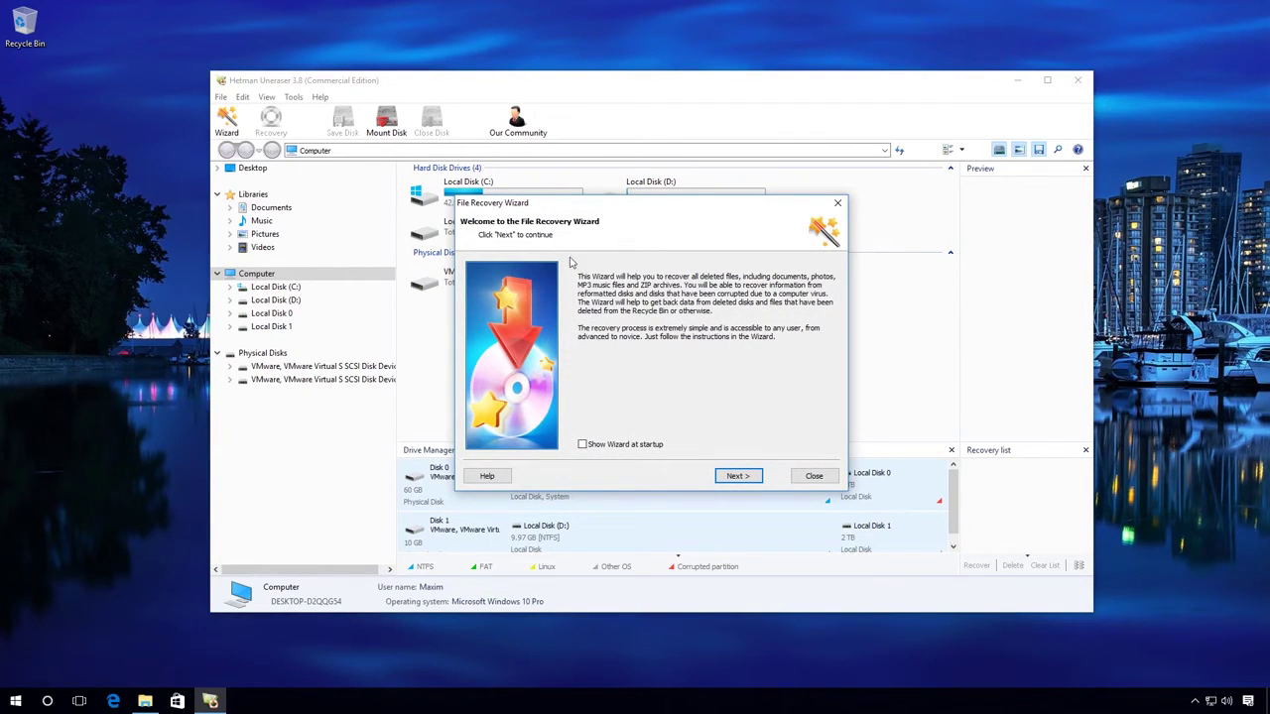
click(734, 477)
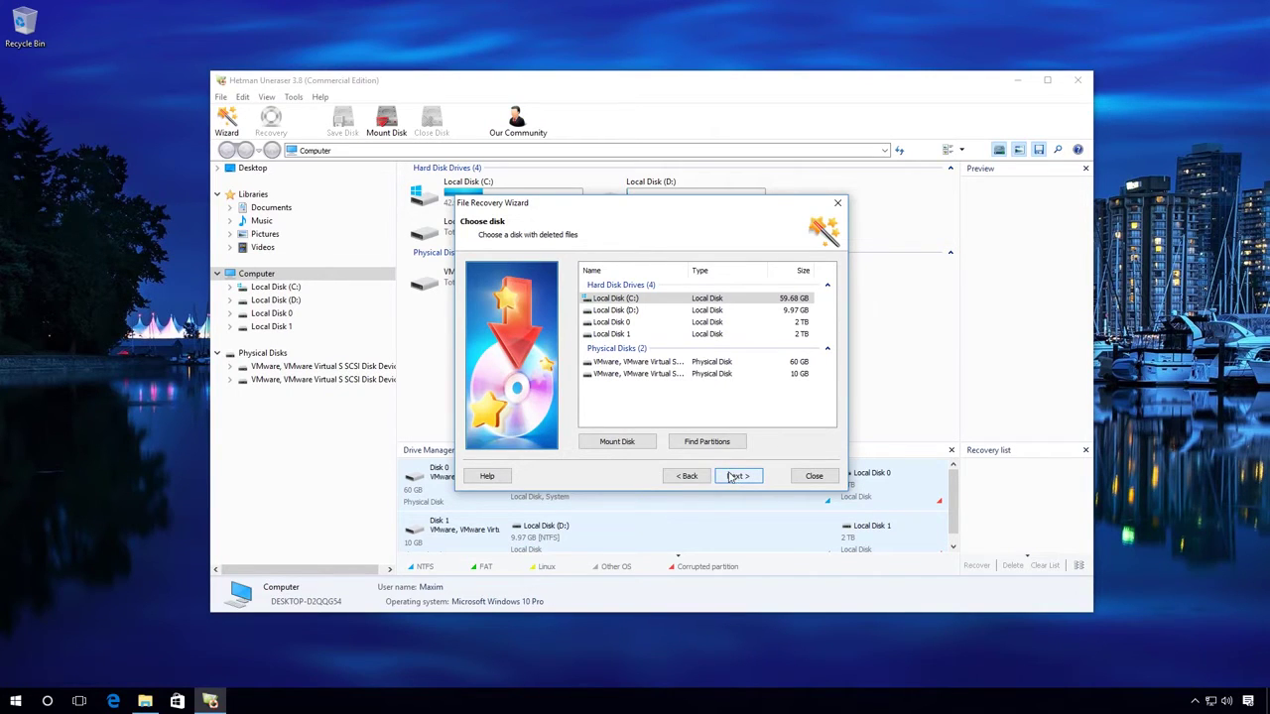
click(631, 311)
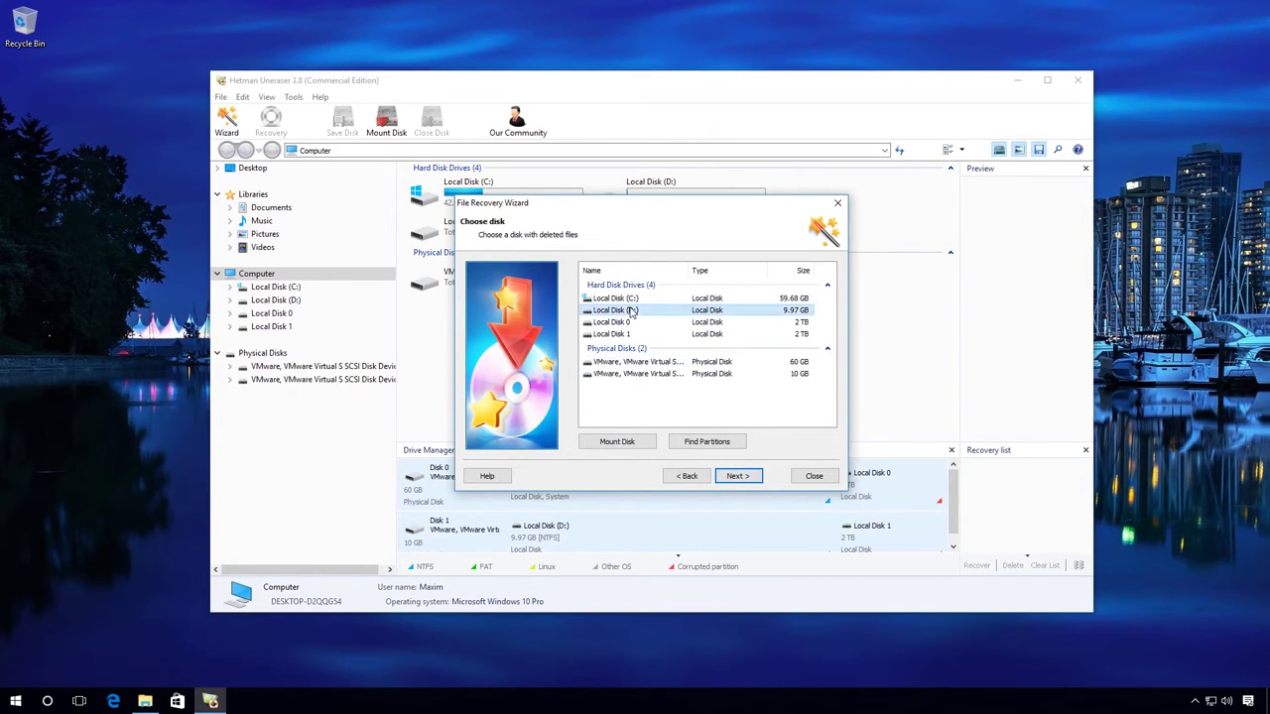
click(734, 477)
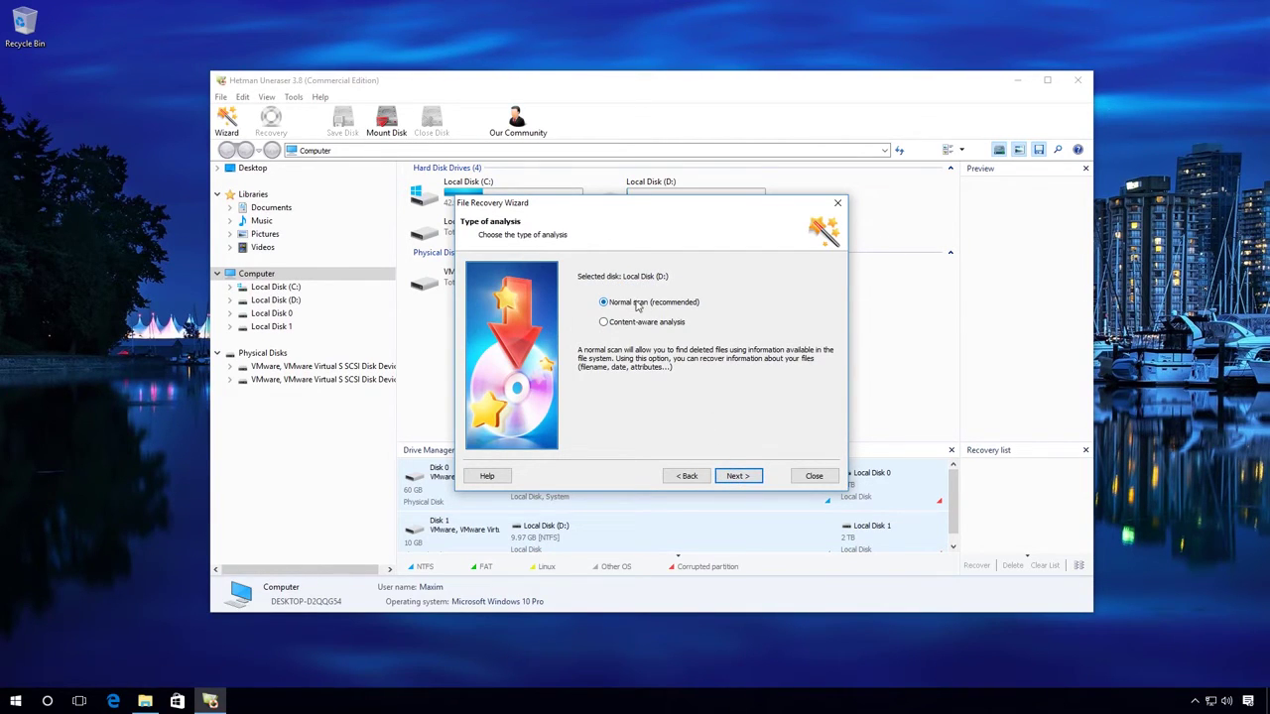
Step: Keep Normal scan and limit recovery to archives, audio, images and video, excluding databases and documents
click(736, 477)
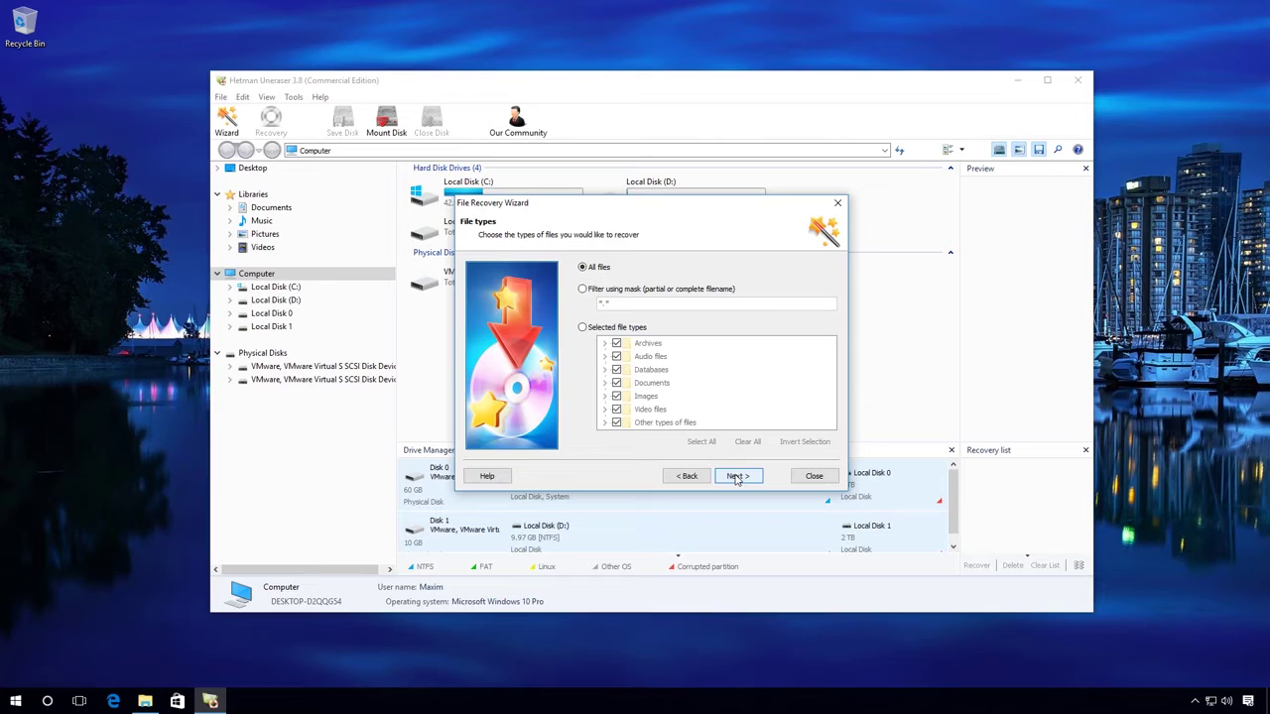
click(609, 329)
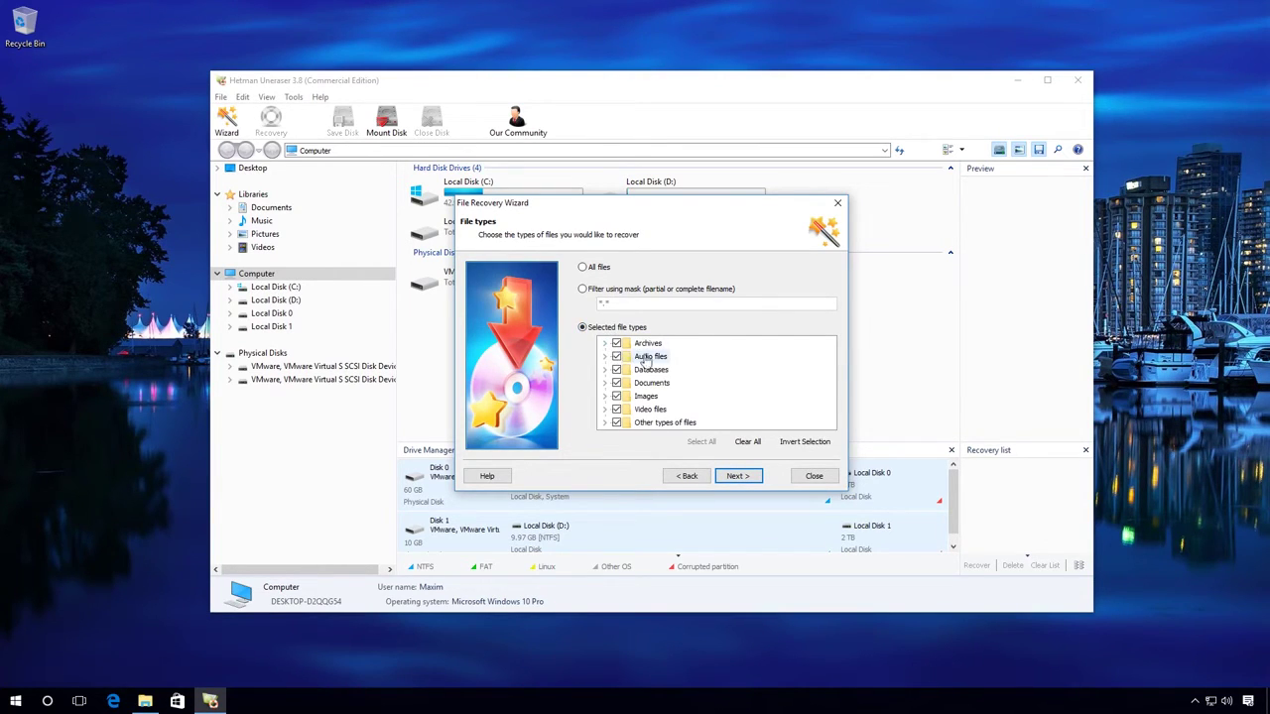
click(616, 370)
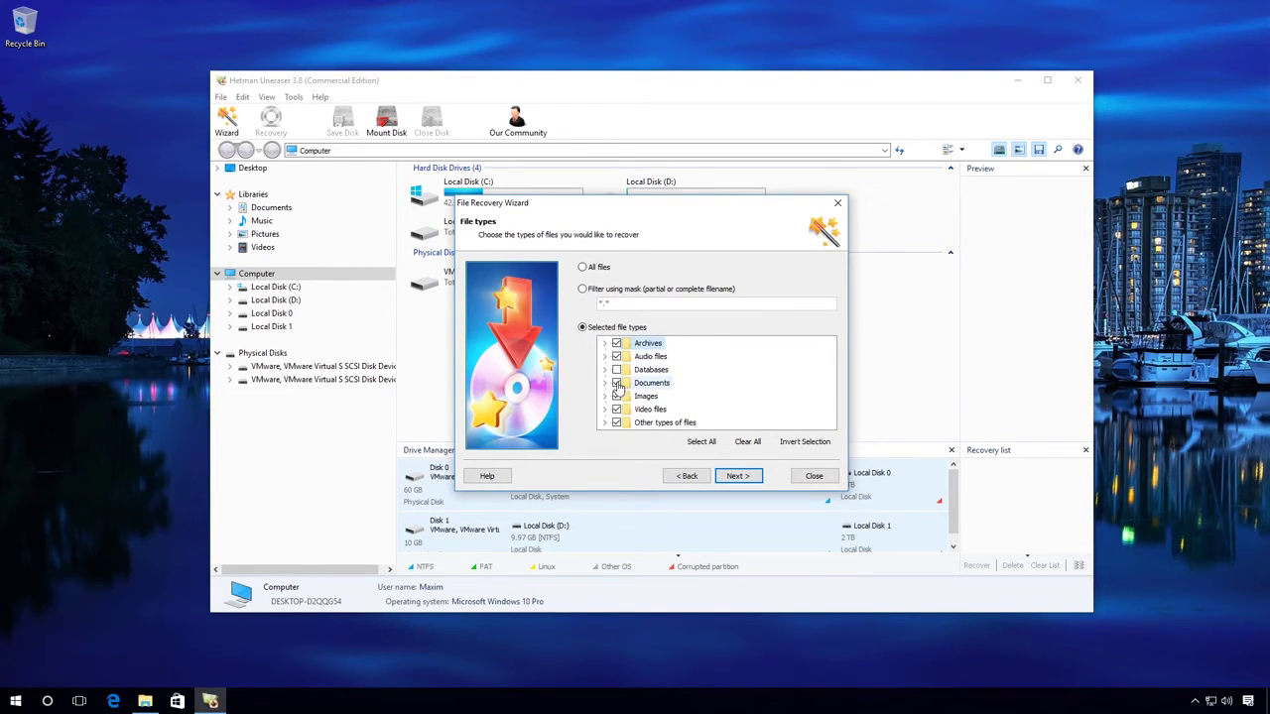
click(615, 383)
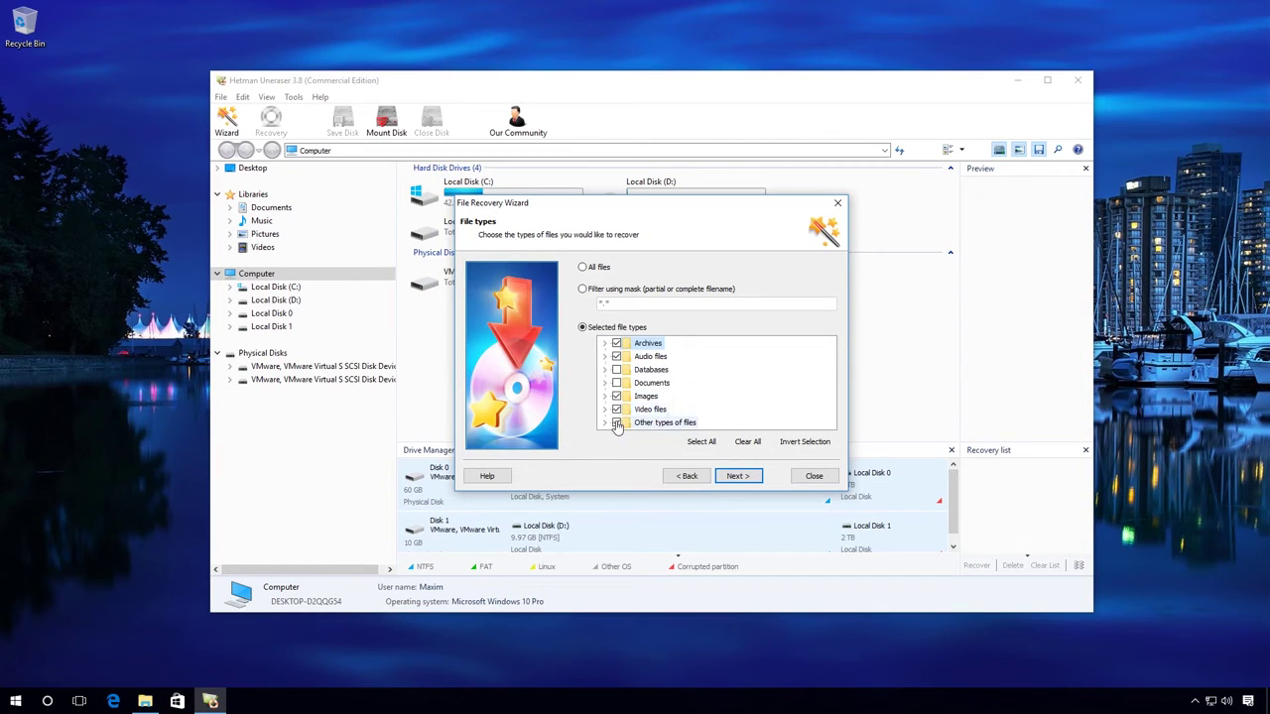
click(604, 409)
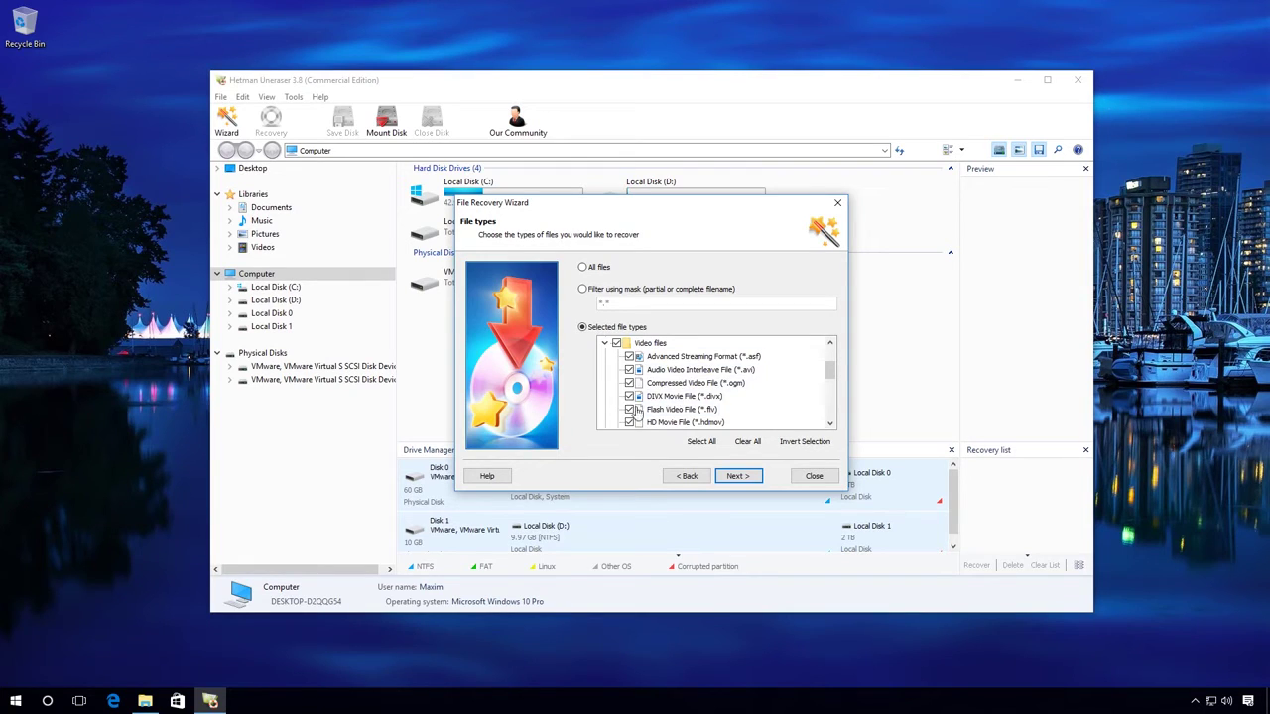
click(604, 343)
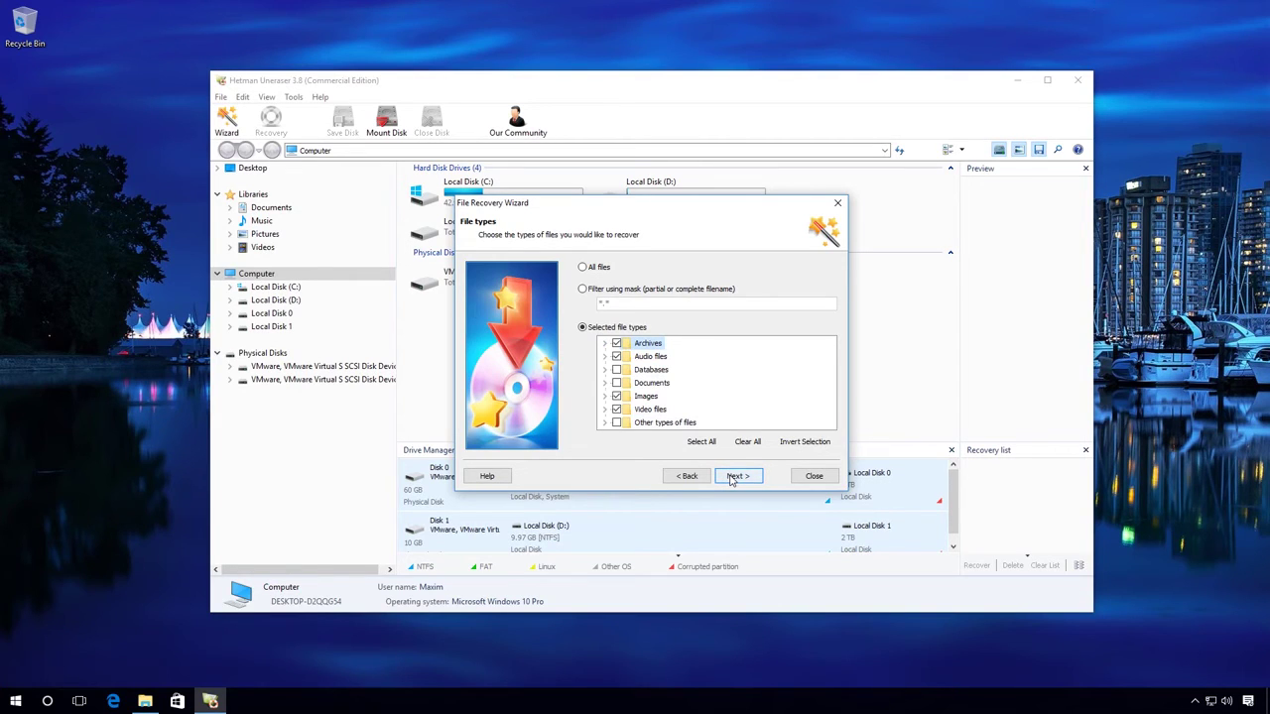
click(733, 477)
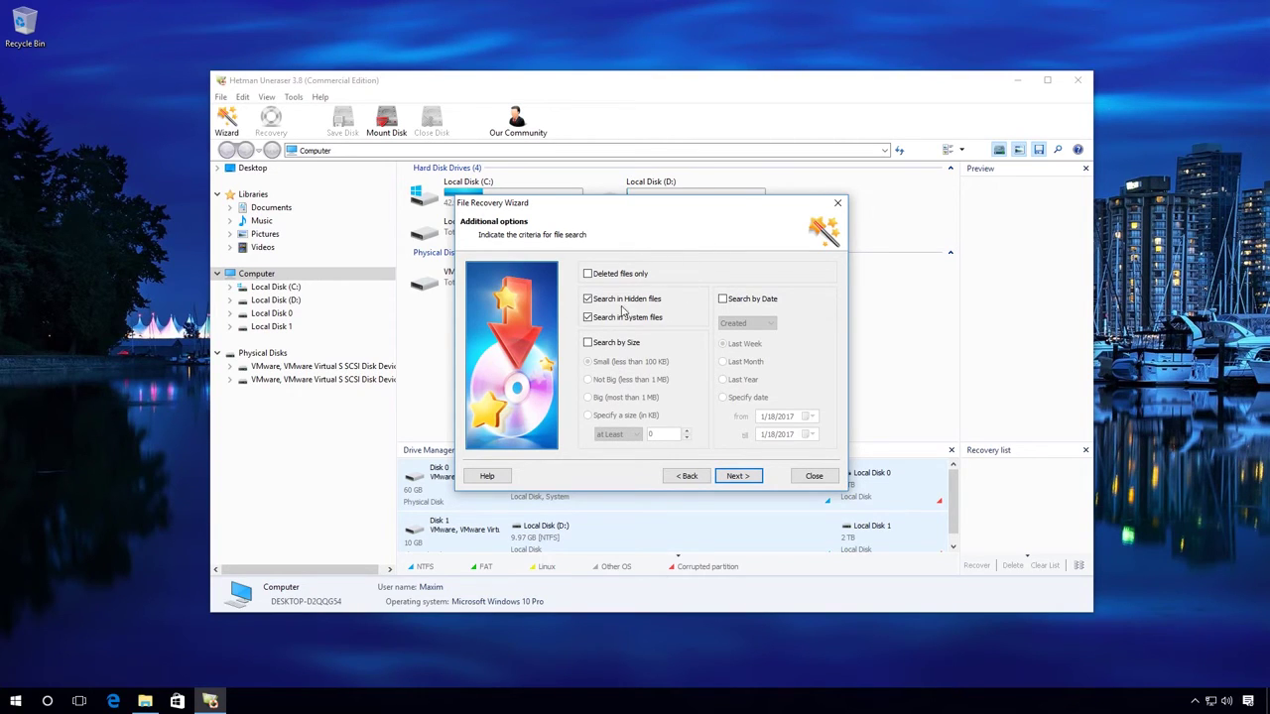
Step: Search for deleted files only and analyse disk D, finding Archive.zip, Audio.mp3, Photo.jpg and Video.mp4
click(590, 275)
click(735, 477)
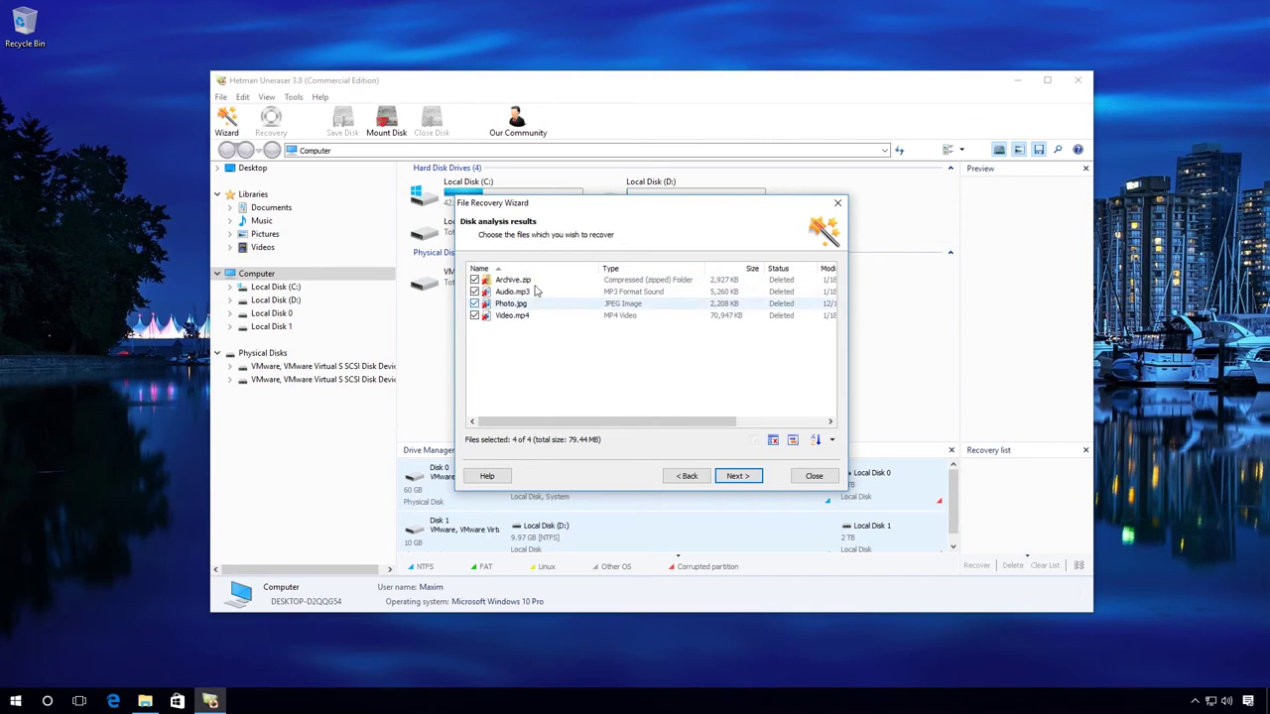
Step: Recover all four selected files to the hard disk at C:\Restored Files, then close Hetman Uneraser
click(474, 315)
click(474, 316)
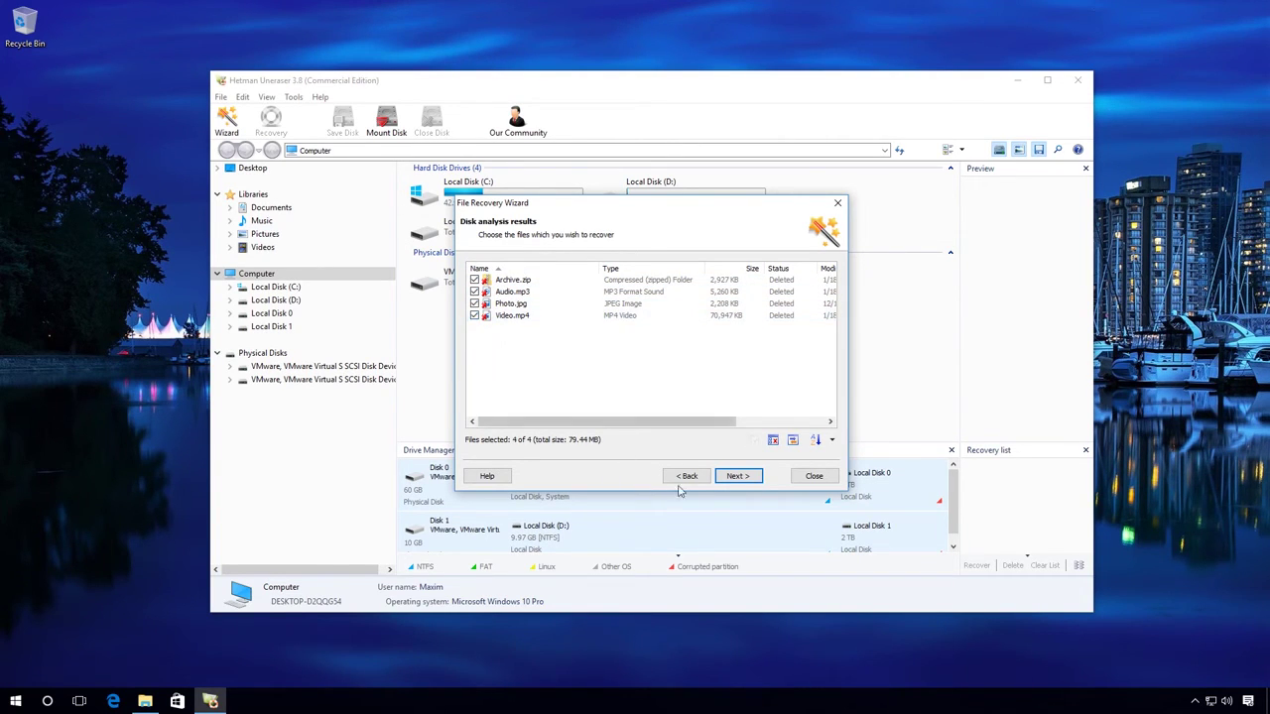
click(730, 478)
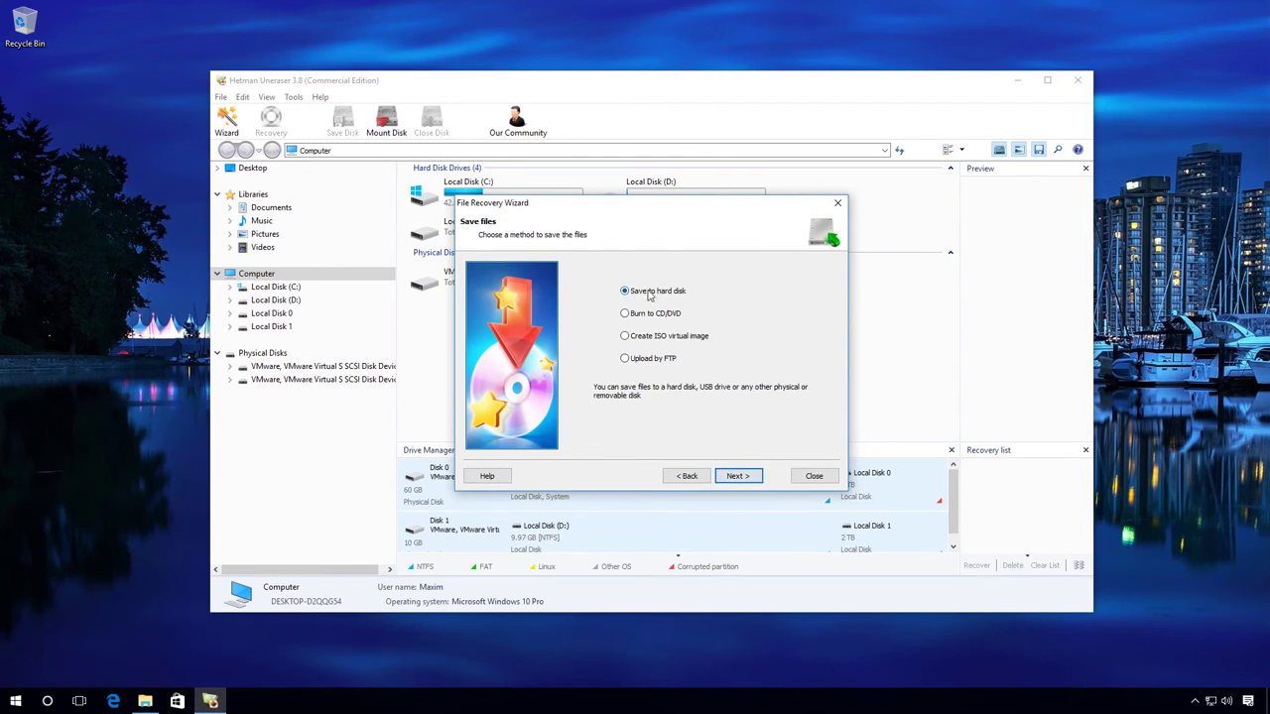
click(737, 476)
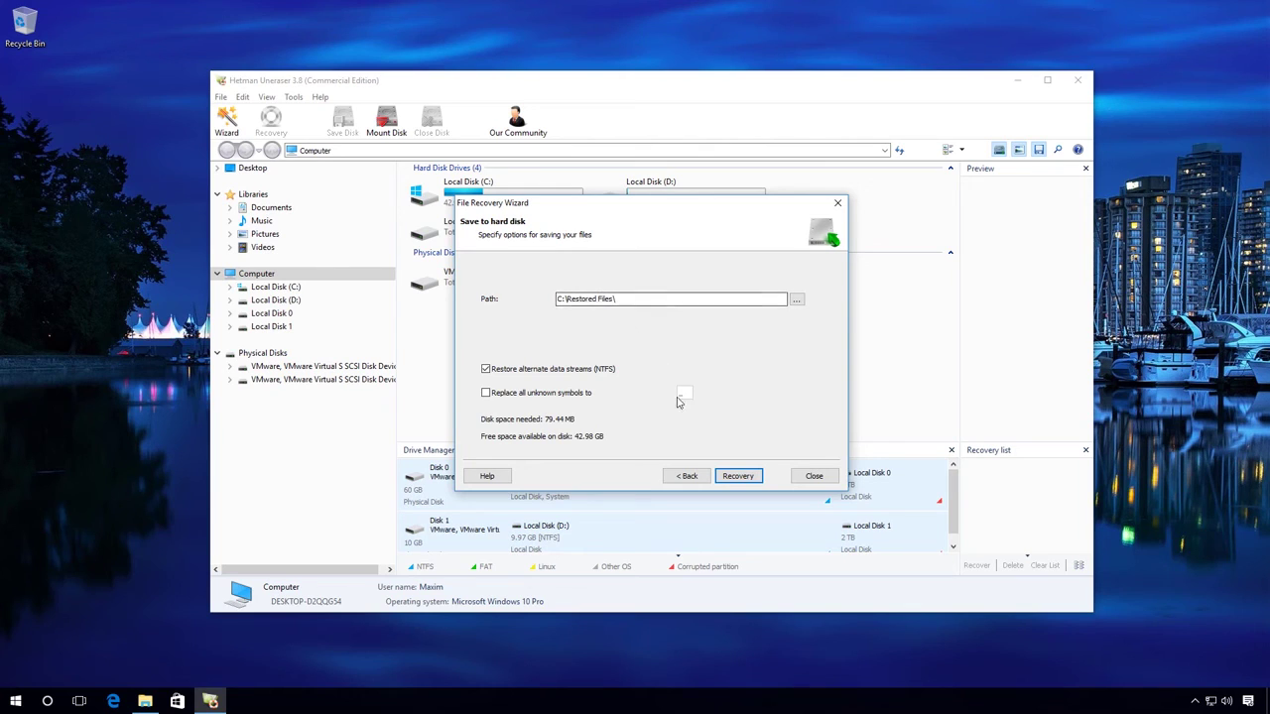
click(737, 477)
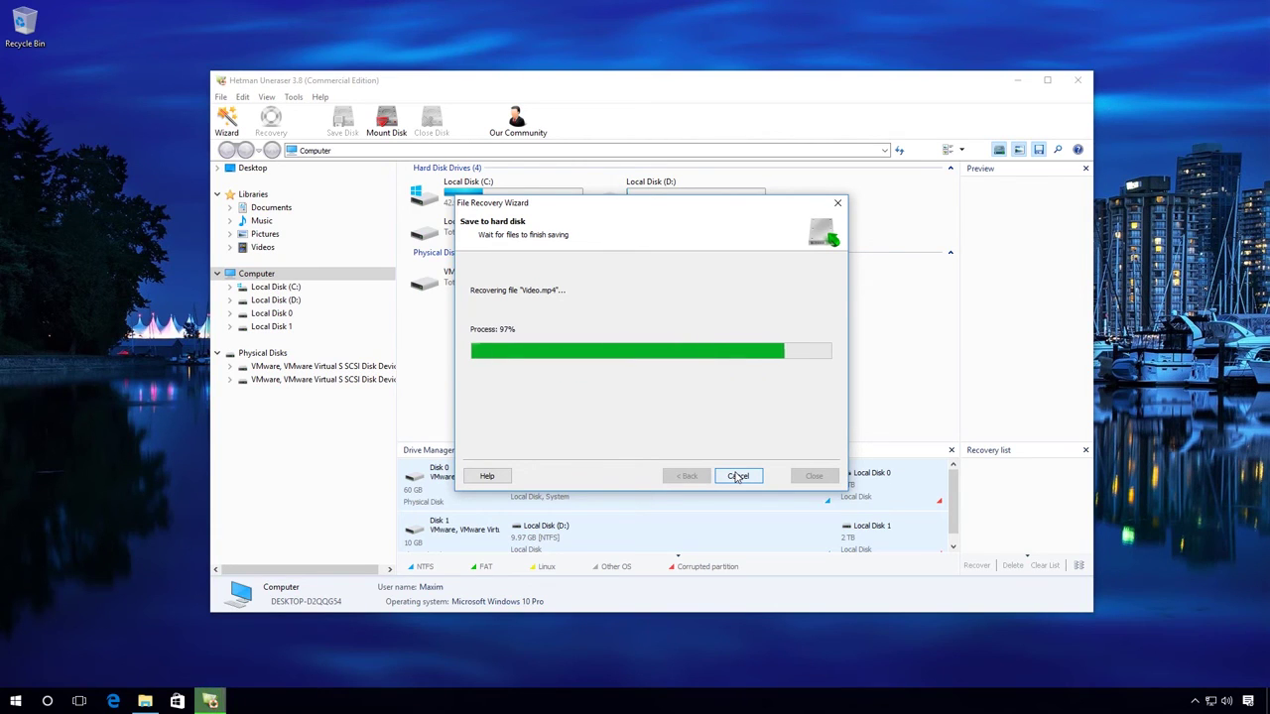
click(737, 476)
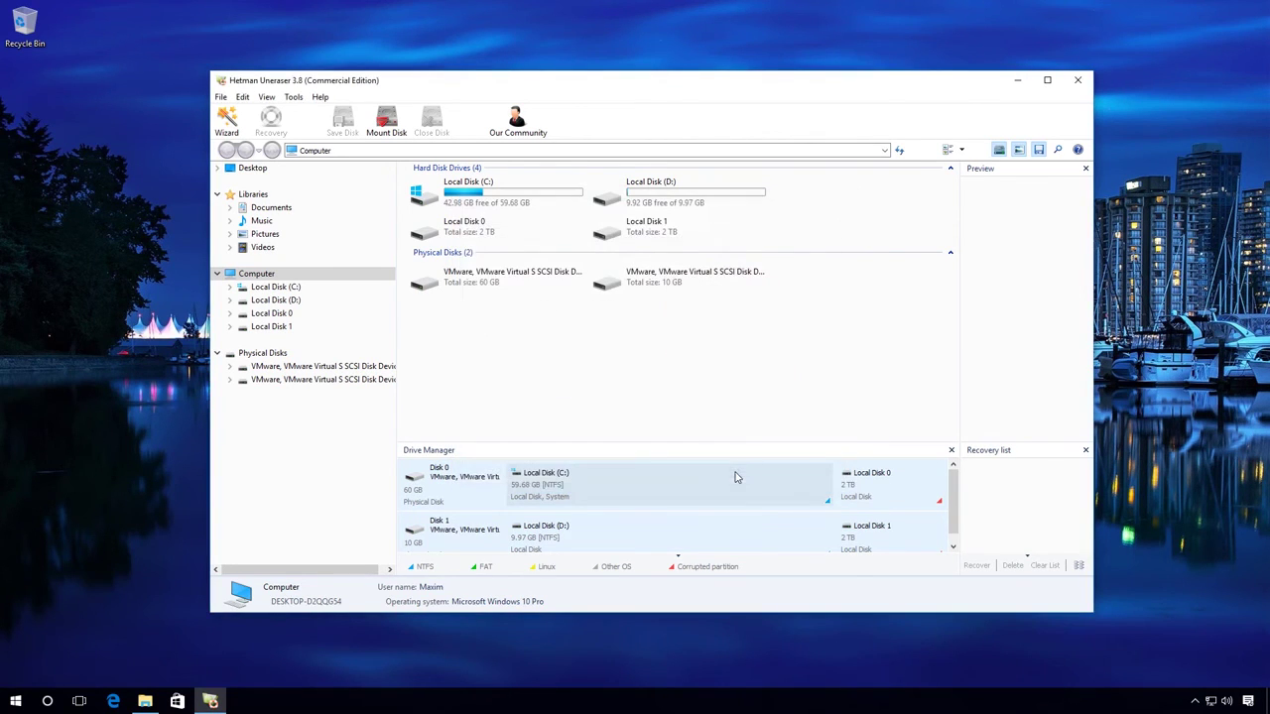
click(1078, 80)
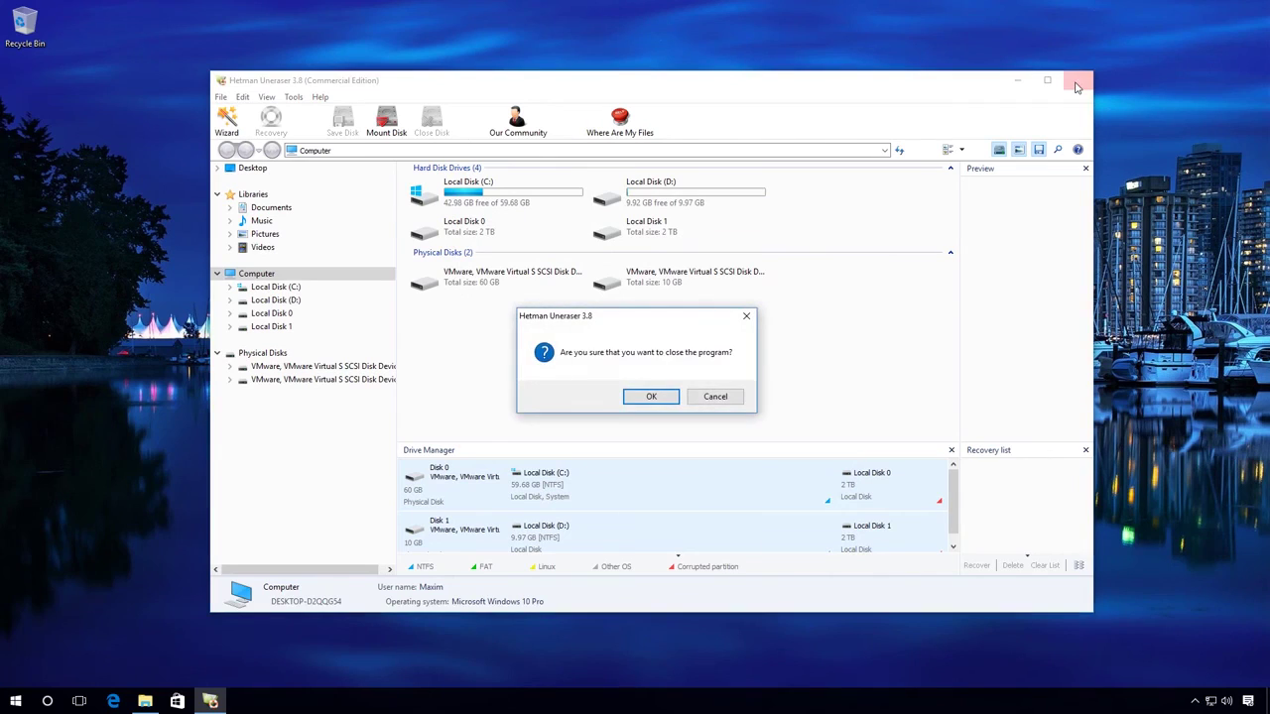
Step: Confirm closing the program, then open Local Disk (C:) in File Explorer to find Restored Files
click(647, 397)
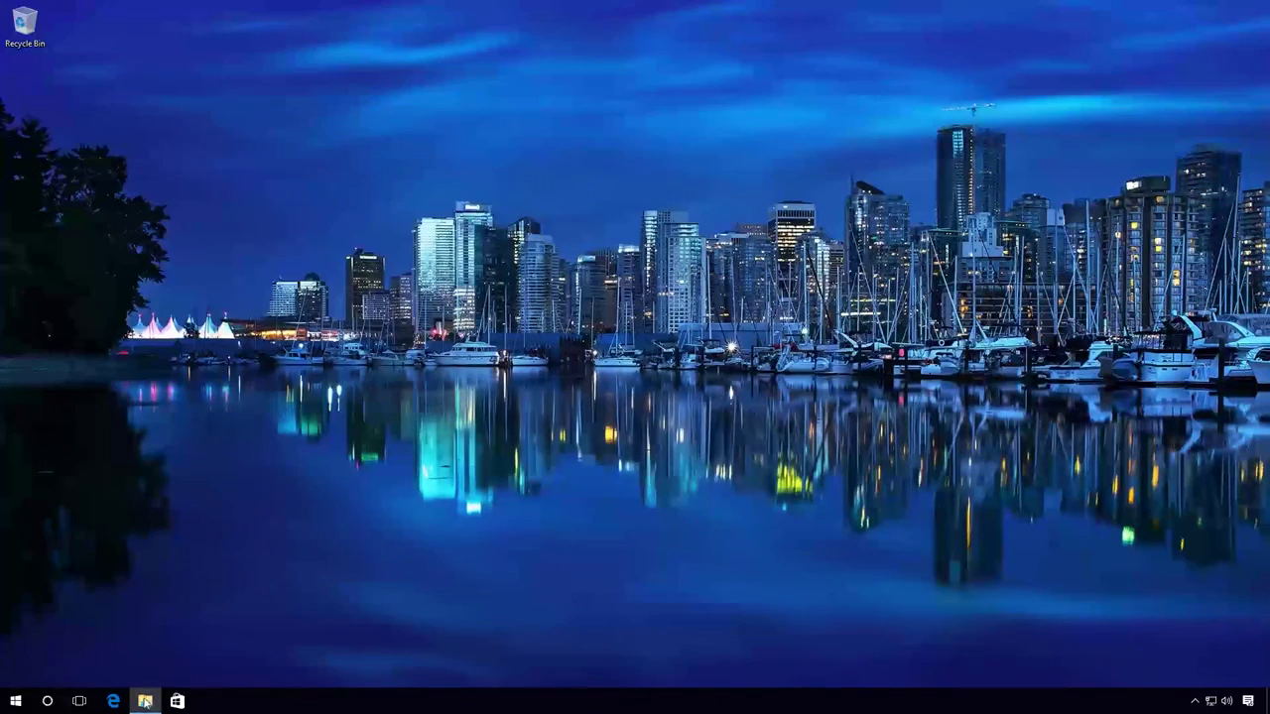
click(145, 701)
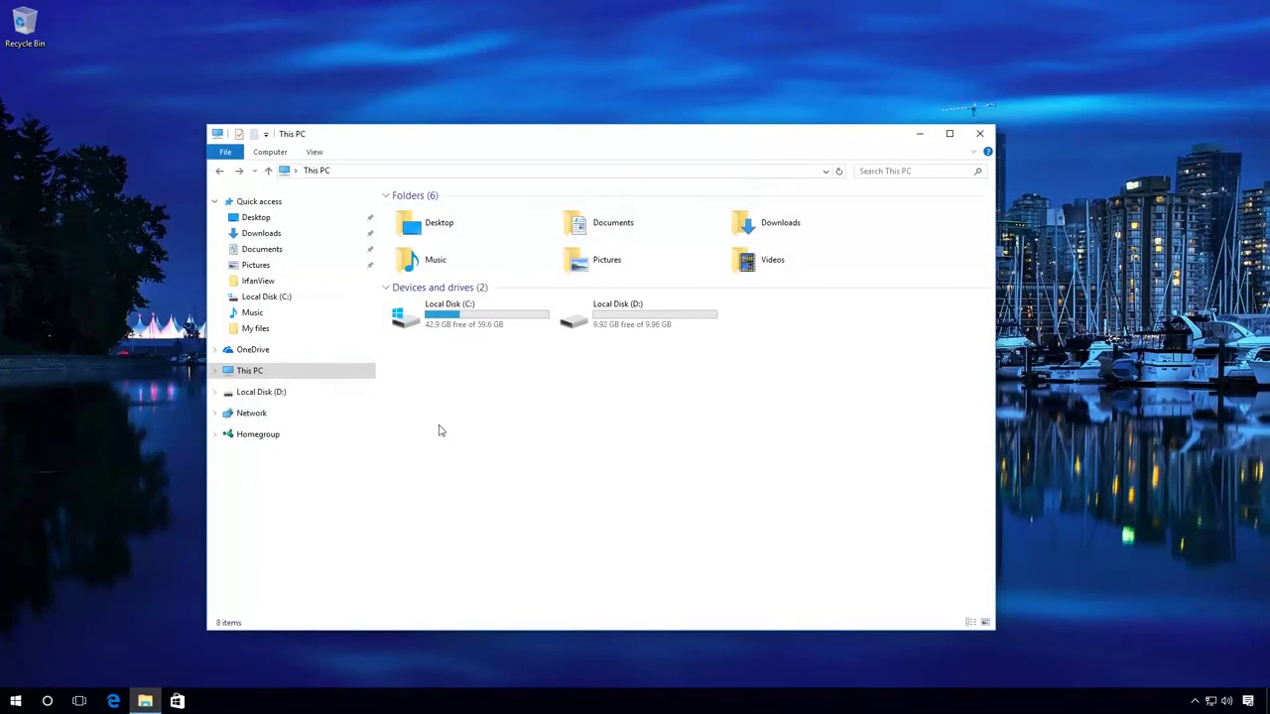
click(451, 328)
double_click(454, 326)
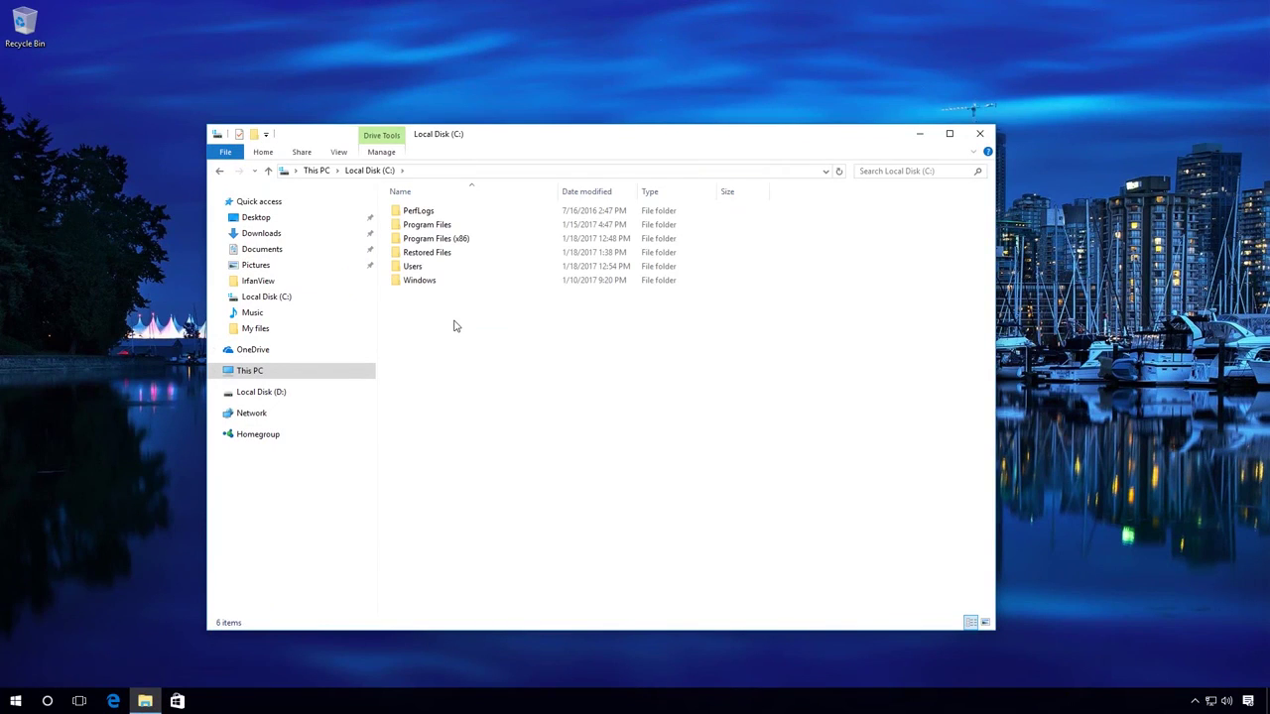